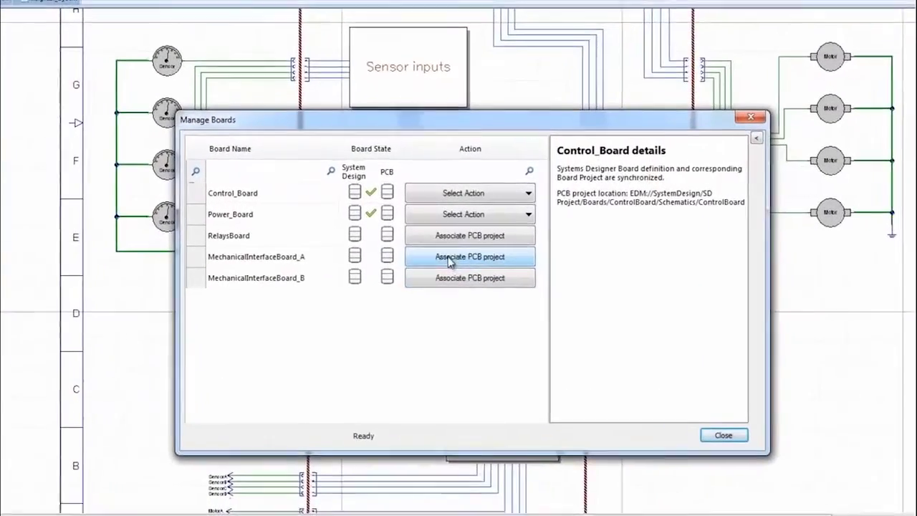
Step: Associate MechanicalInterfaceBoard_A with the MechIntBoard1 PCB project and _B with MechIntBoard2
left_click(441, 240)
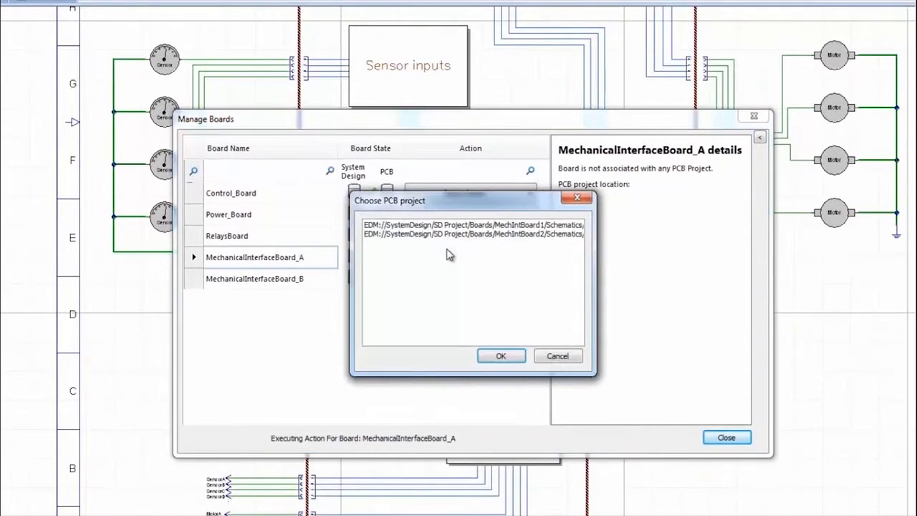
left_click(465, 226)
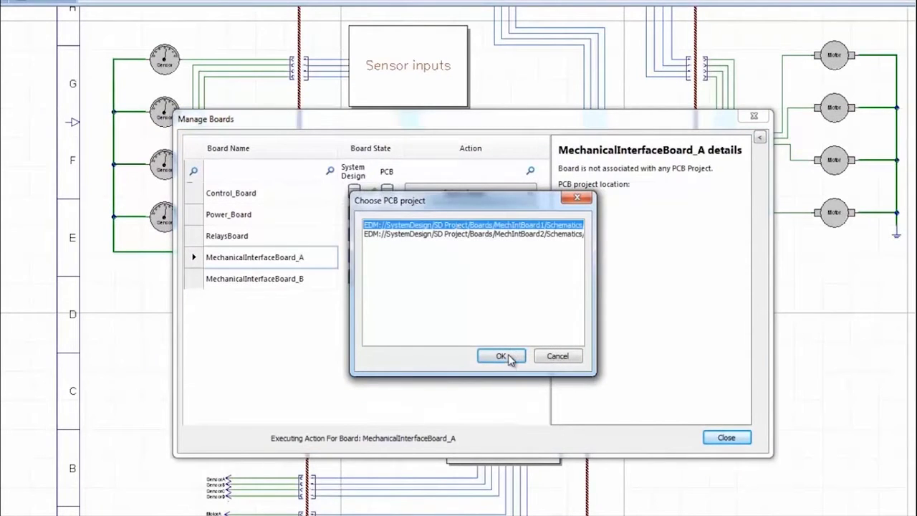
left_click(505, 355)
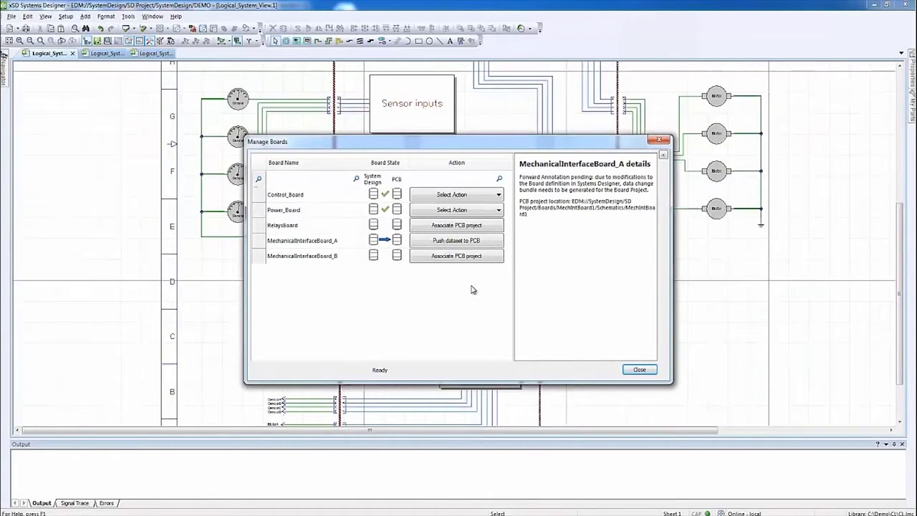
left_click(438, 256)
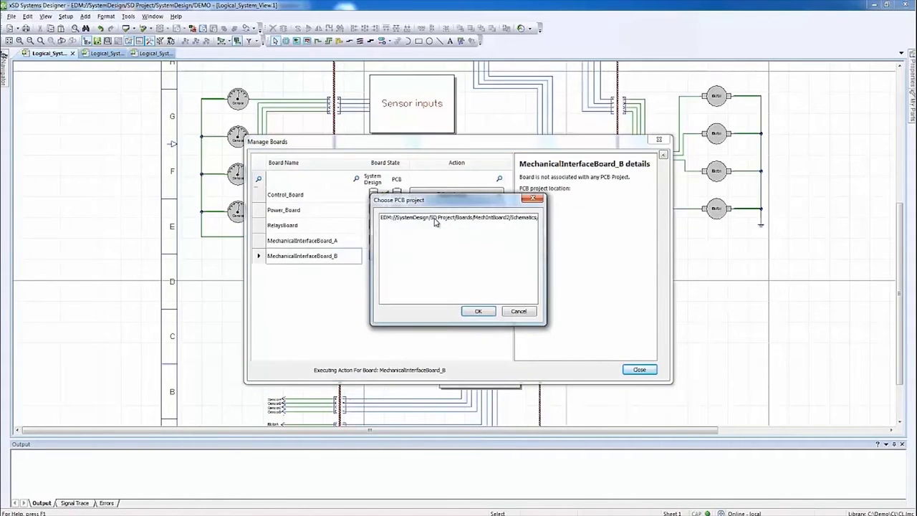
left_click(435, 223)
left_click(480, 311)
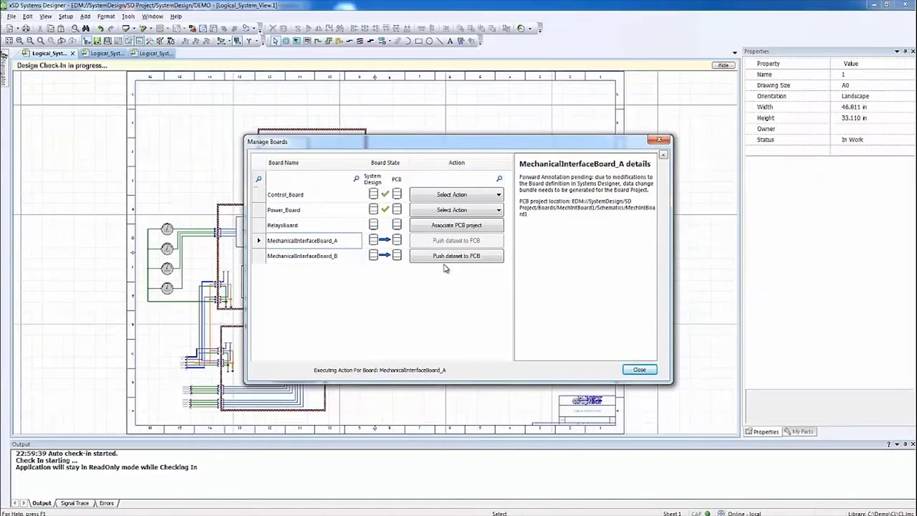
Step: Push MechanicalInterfaceBoard_B's dataset to PCB, check both boards' details, and close the window
left_click(465, 256)
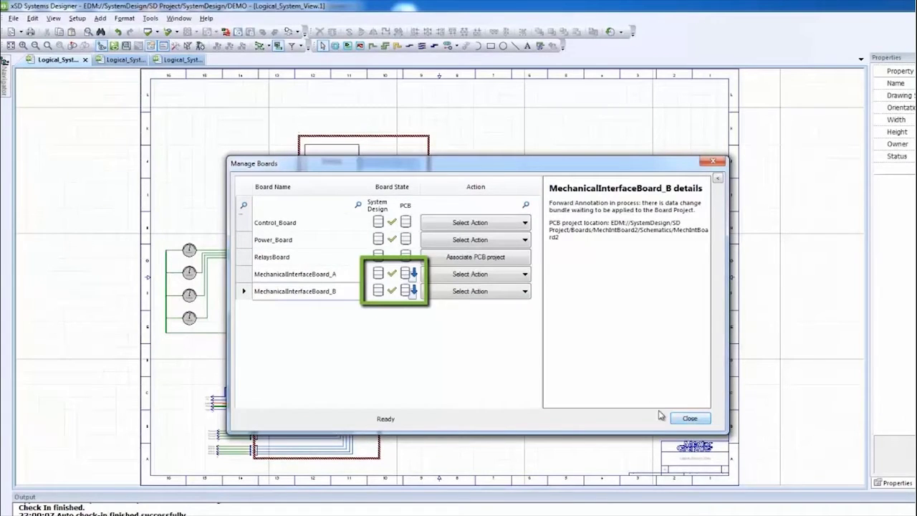
left_click(320, 273)
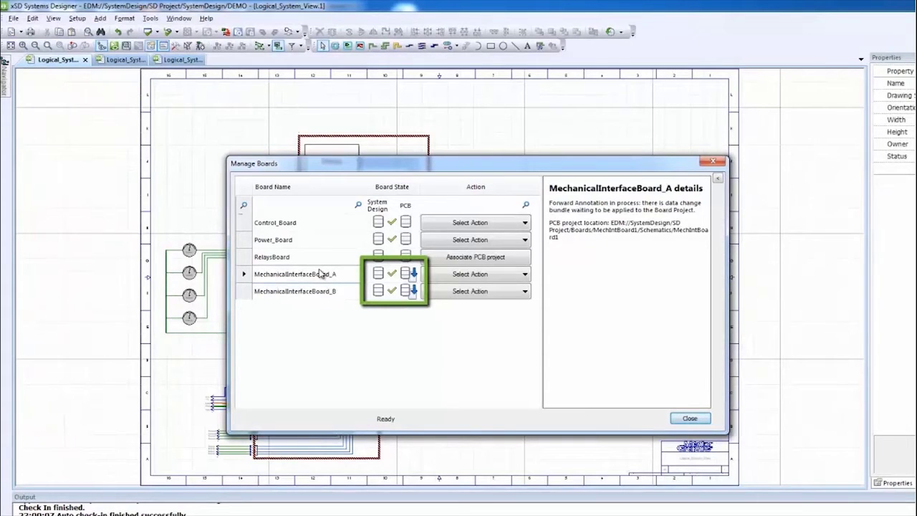
left_click(320, 291)
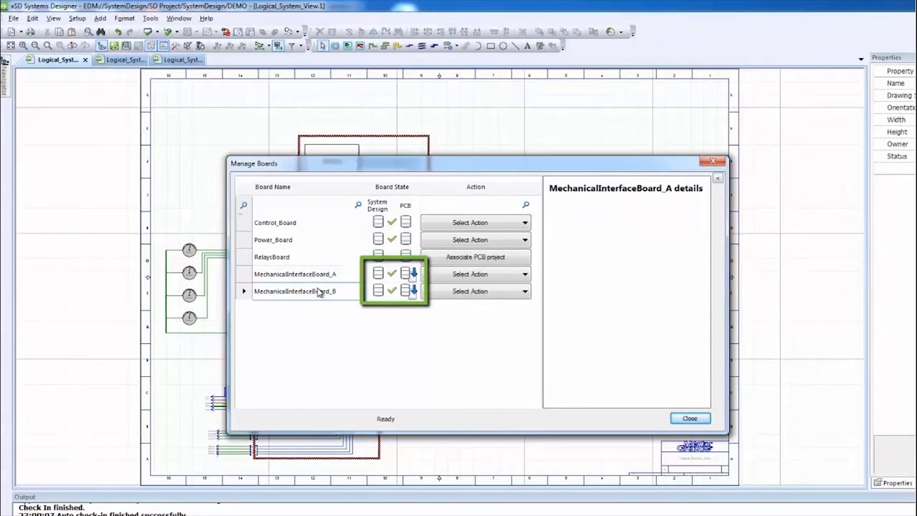
left_click(687, 418)
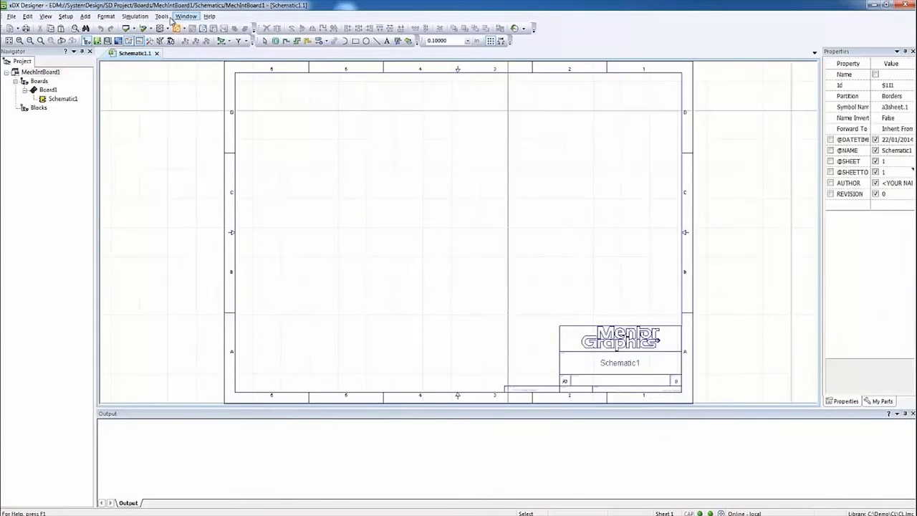
Step: Run Tools > Synchronize SD to list MechIntBoard1's pending block, connector and signal tasks
left_click(162, 17)
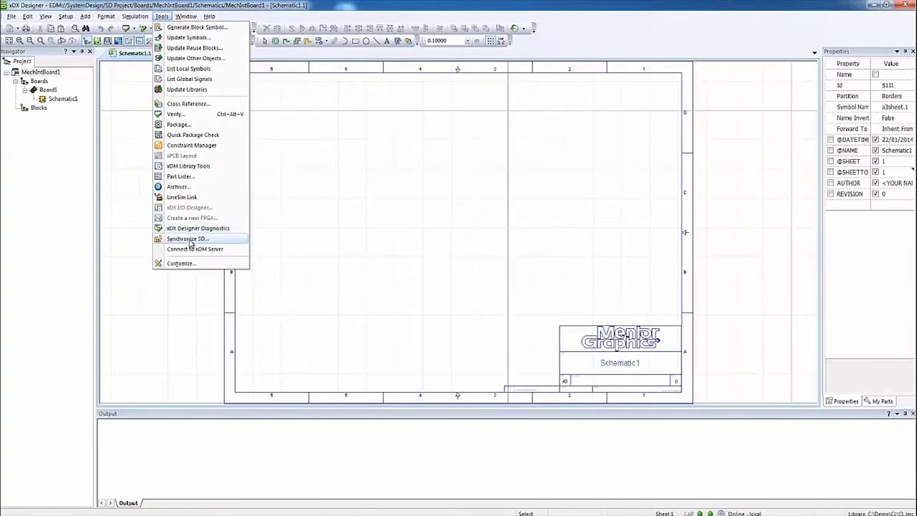
left_click(219, 241)
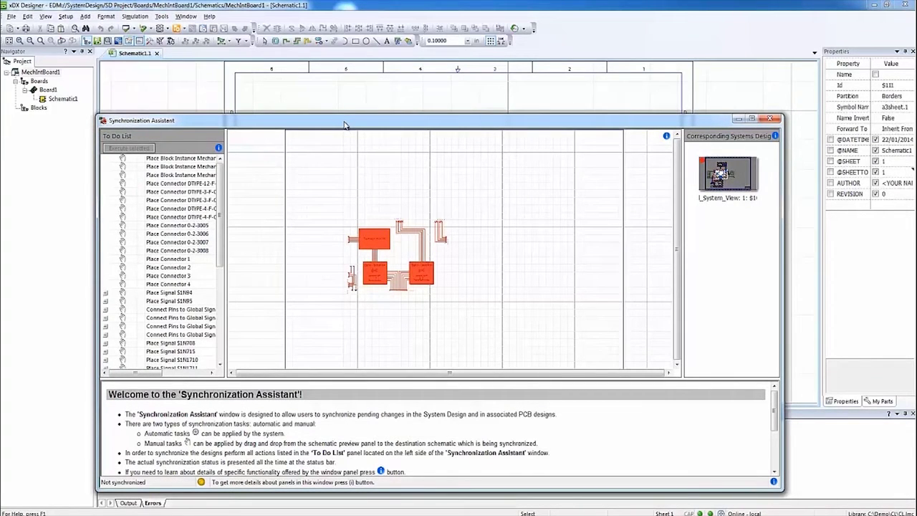
left_click(190, 208)
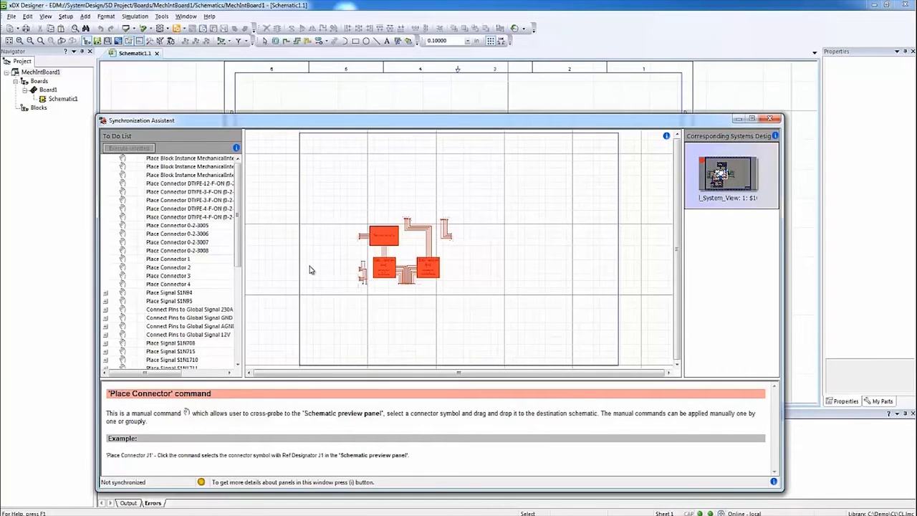
left_click(237, 148)
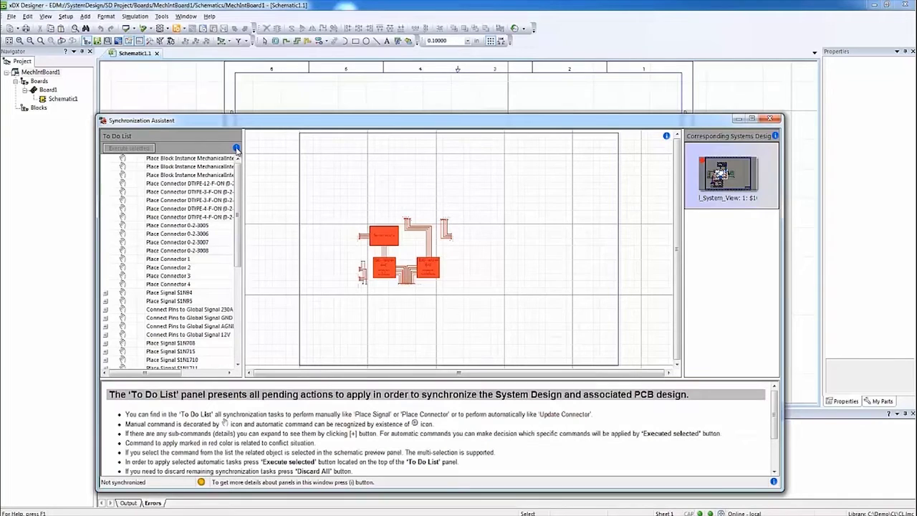
left_click(667, 137)
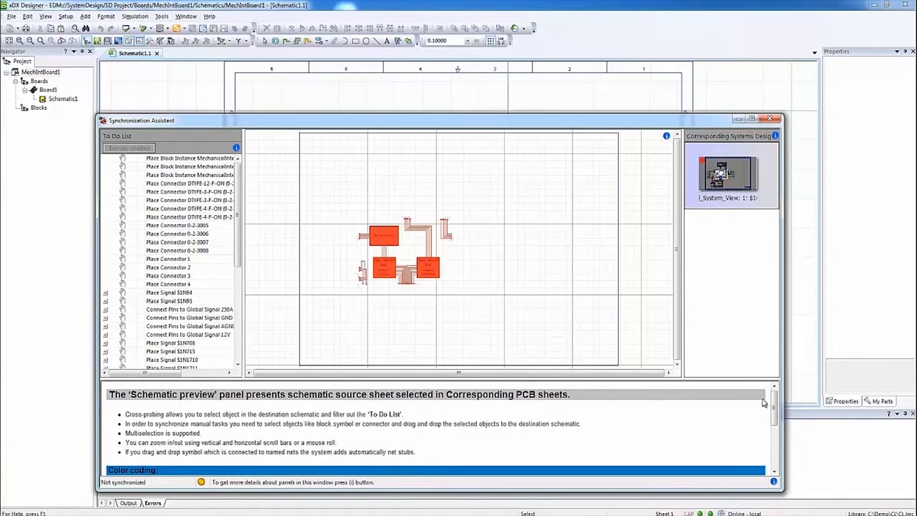
scroll(780, 444, "down", 5)
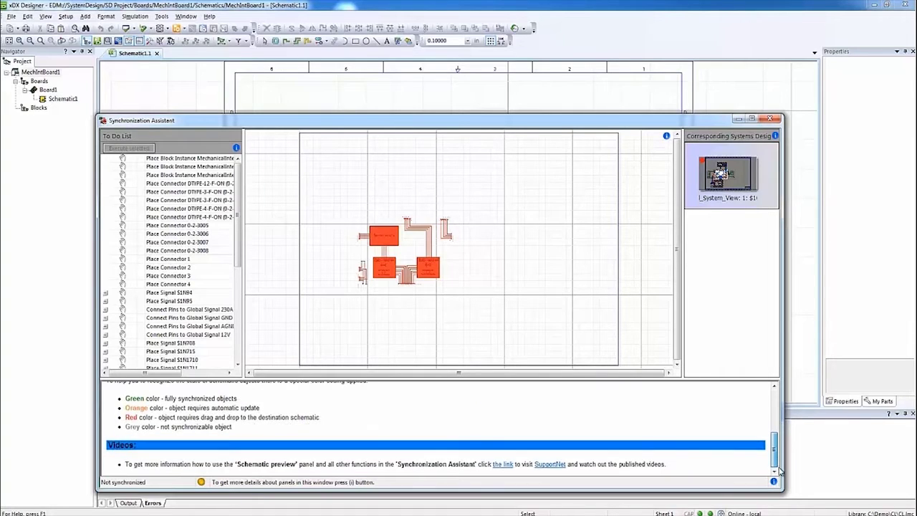
left_click_drag(776, 437, 774, 391)
scroll(362, 256, "up", 2)
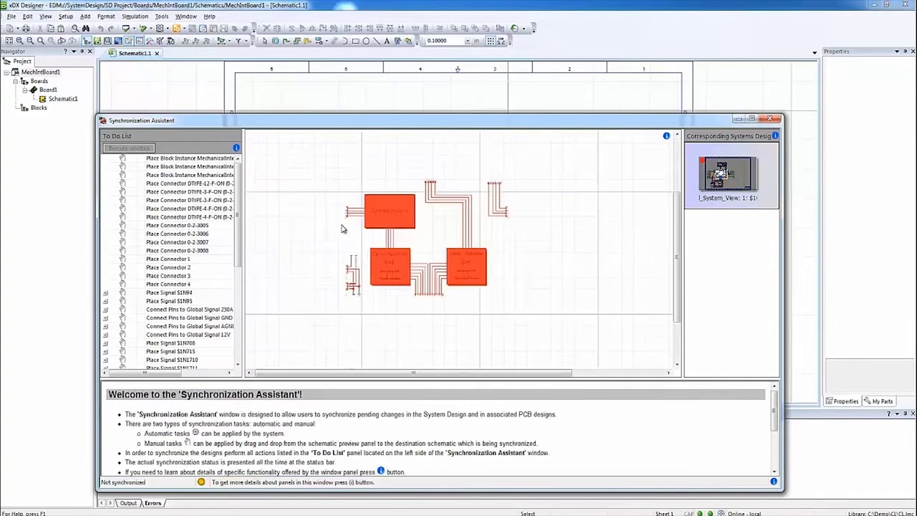
scroll(362, 255, "up", 2)
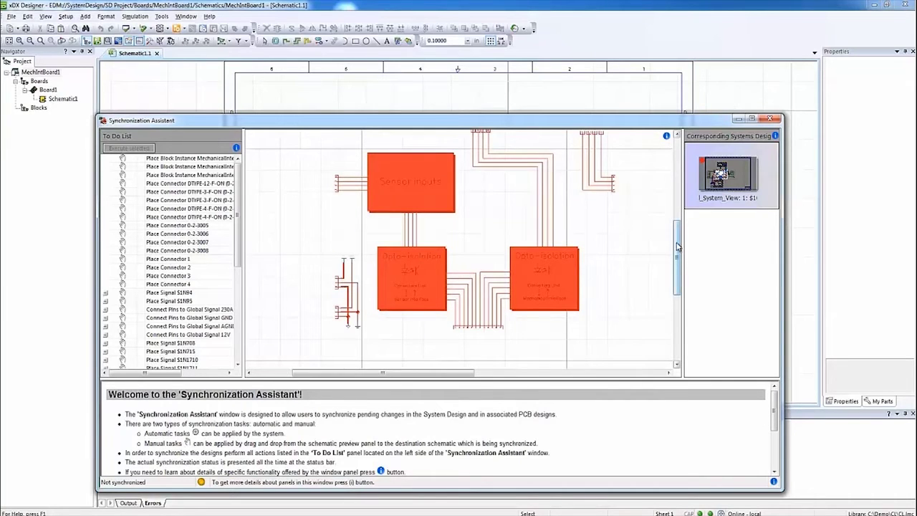
left_click_drag(677, 247, 677, 238)
left_click(200, 225)
left_click(170, 277)
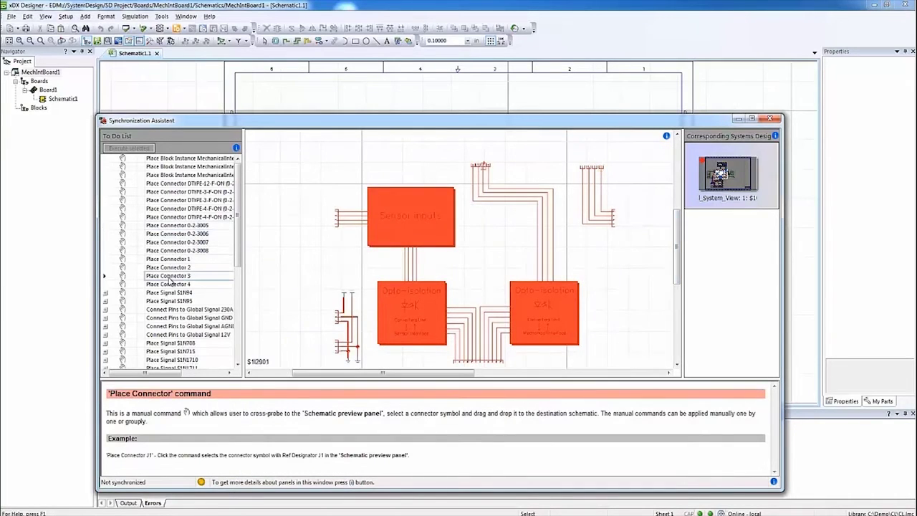
left_click(175, 251)
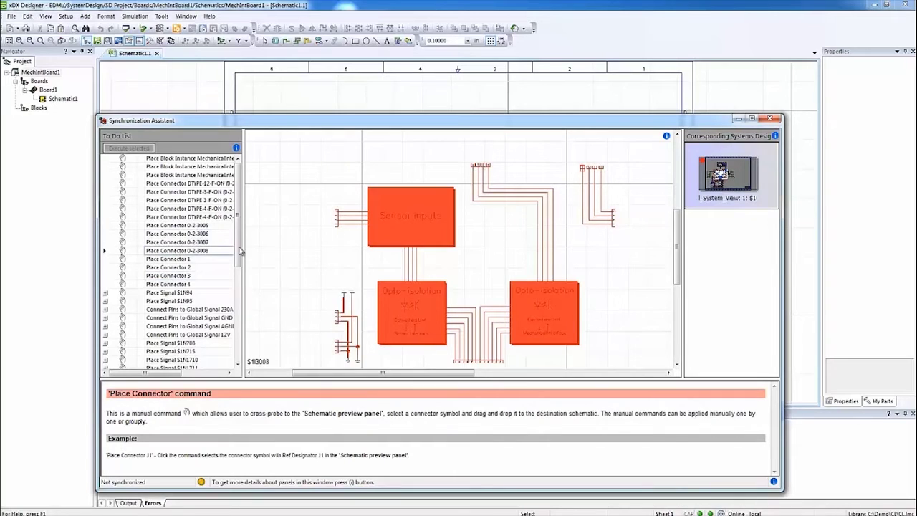
left_click(389, 230)
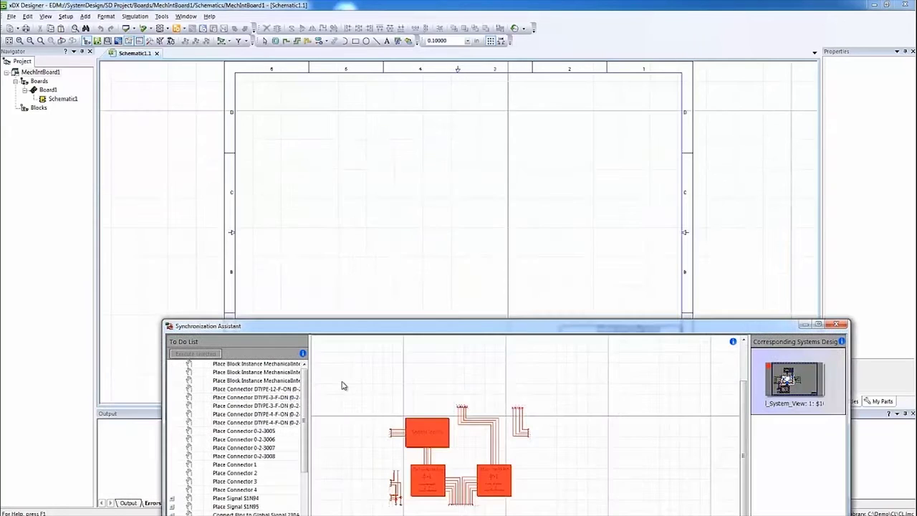
Step: Place the Sensor inputs and two Opto-isolation blocks on Schematic1, then close the Synchronization Assistant
left_click_drag(344, 383, 570, 514)
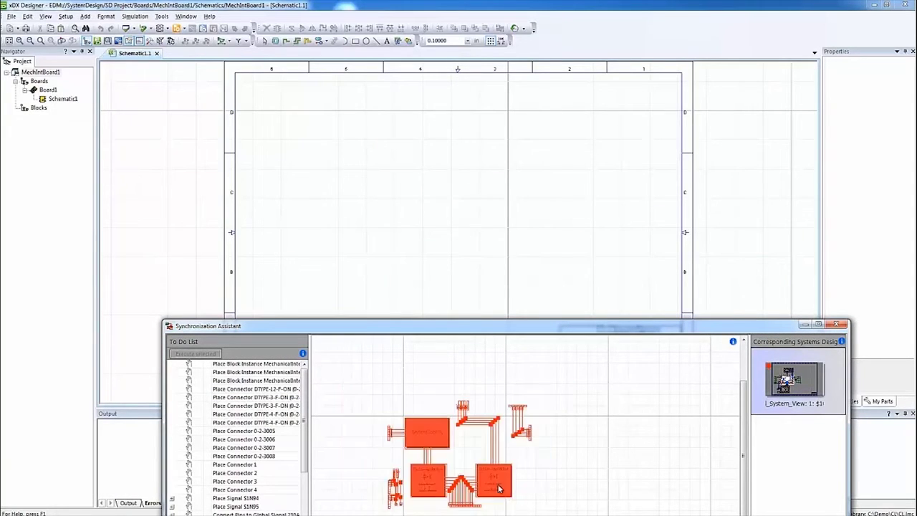
left_click_drag(441, 444, 437, 222)
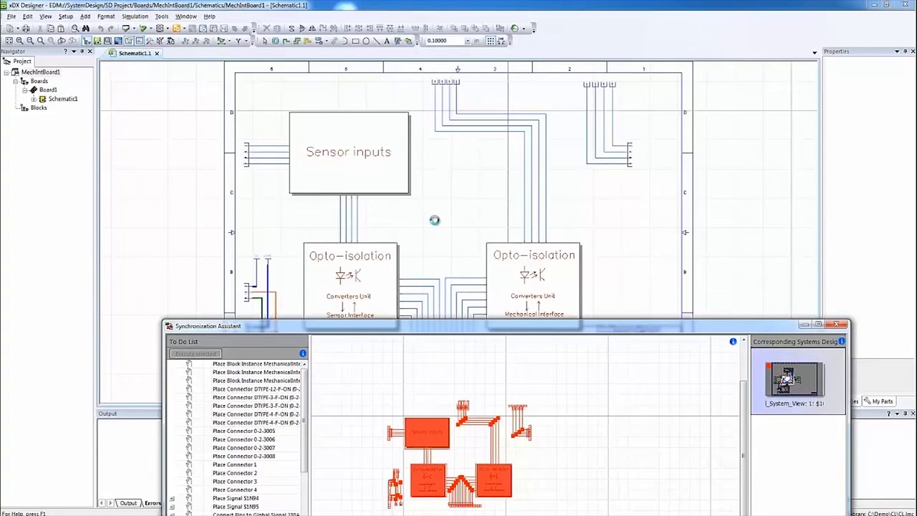
left_click(837, 327)
left_click(16, 80)
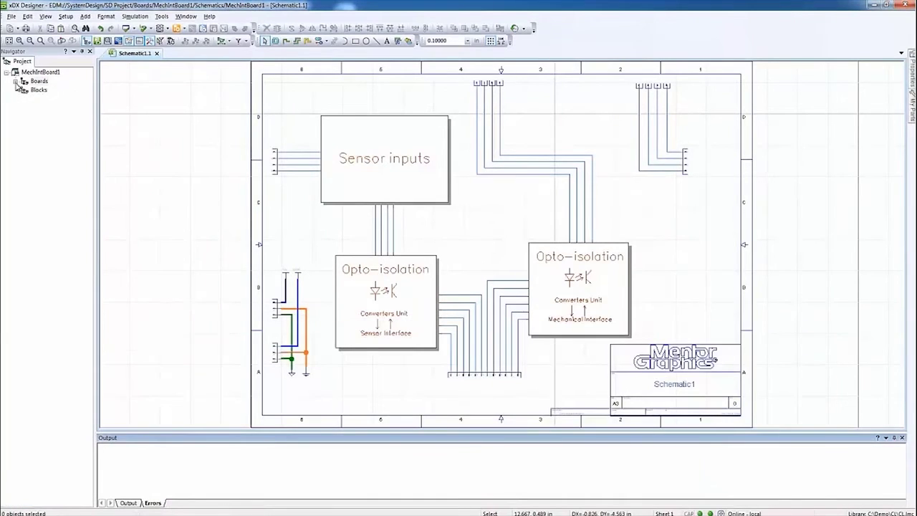
Step: Push into the Opto-isolation block to open its MechanicalInterface2_Opto-isolationCH2 sheet
left_click(16, 82)
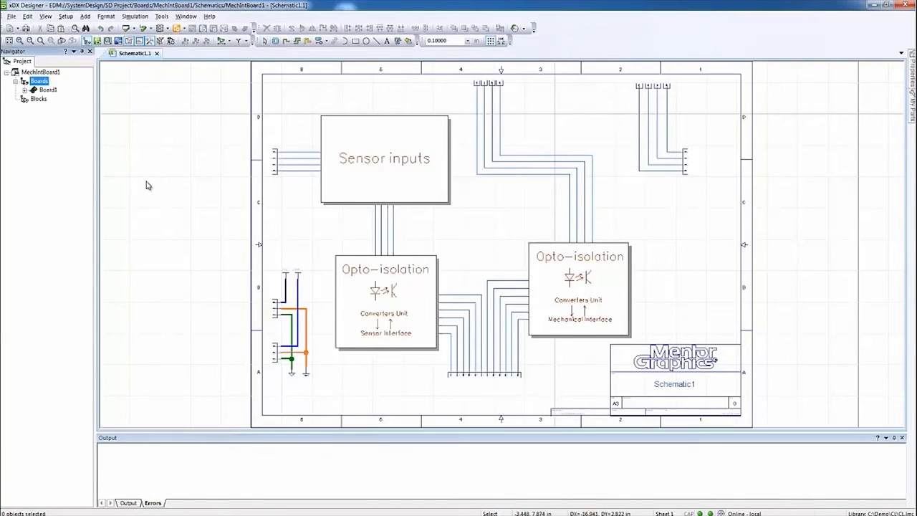
left_click(351, 301)
right_click(352, 301)
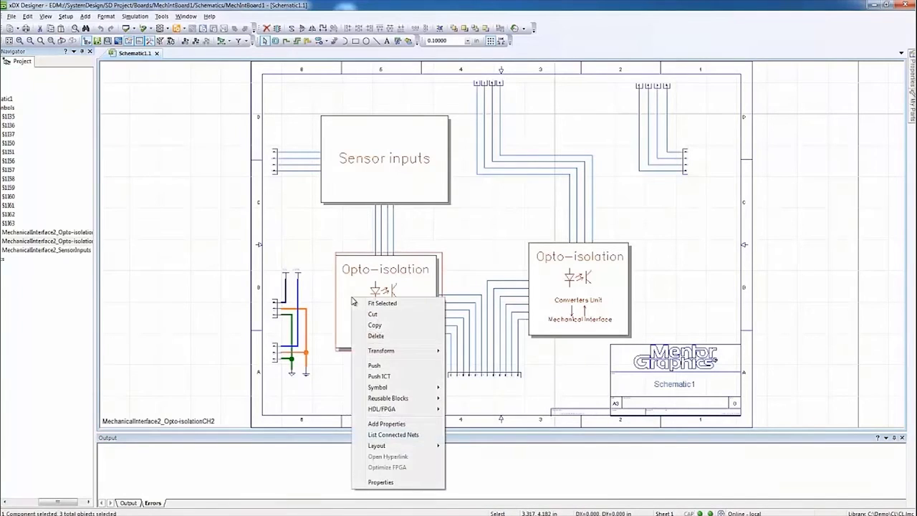
left_click(376, 366)
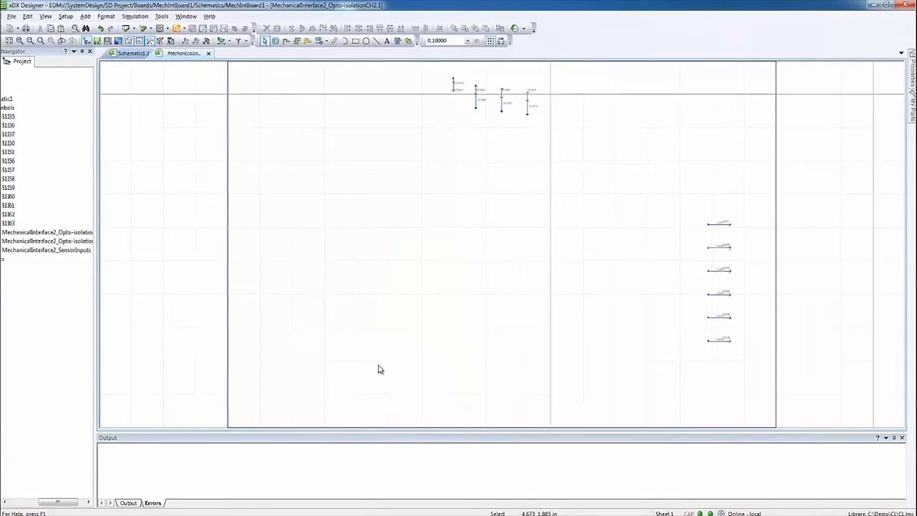
Step: Return to Schematic1 and zoom in on the Sensor inputs four-pin connector
left_click(135, 55)
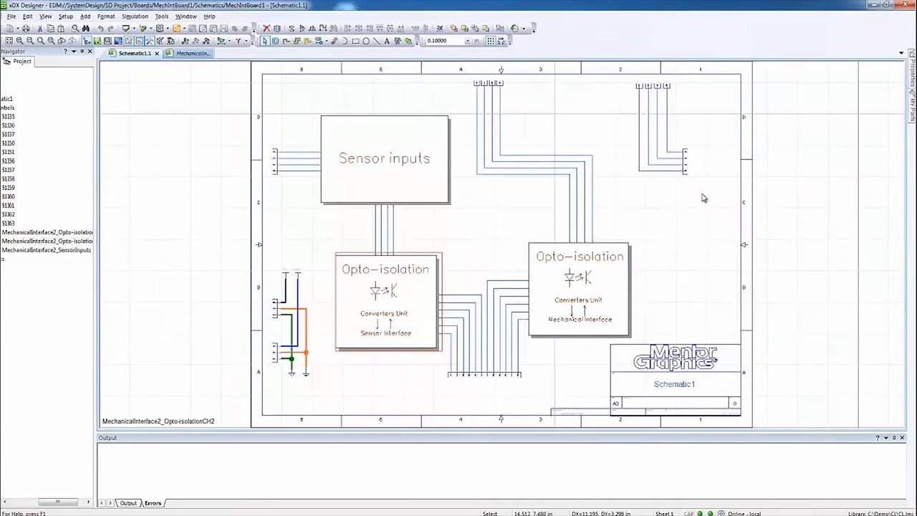
scroll(273, 170, "up", 5)
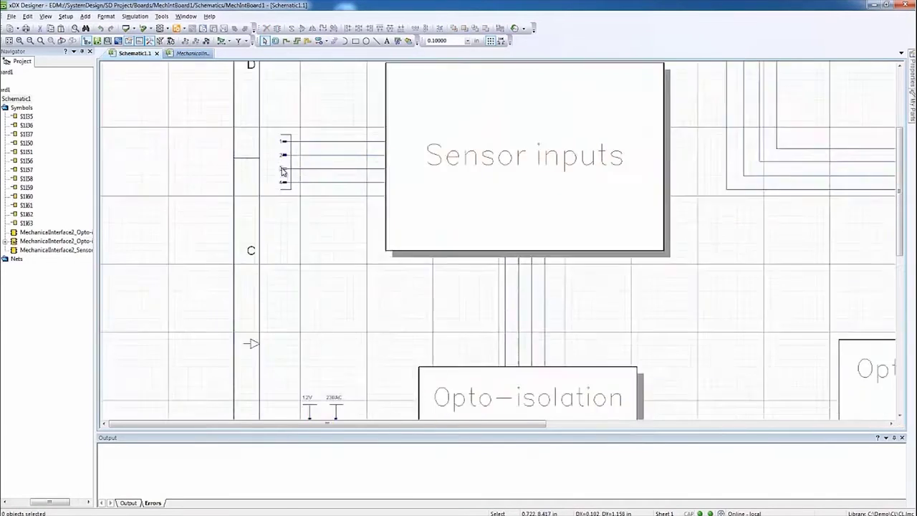
left_click(290, 163)
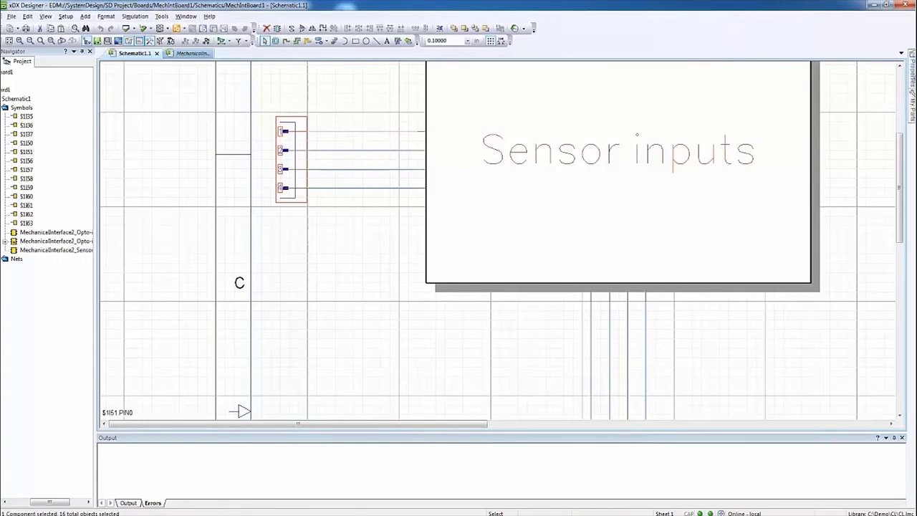
Step: Swap the Sensor inputs connector pins, setting PIN0's number to 2 and PIN1's to 1
mouse_move(910, 86)
left_click(881, 106)
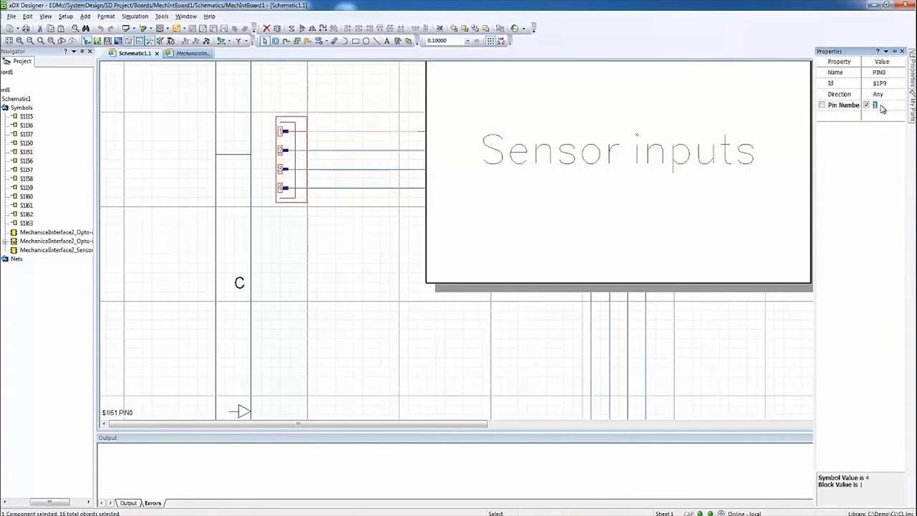
type("2")
key("Return")
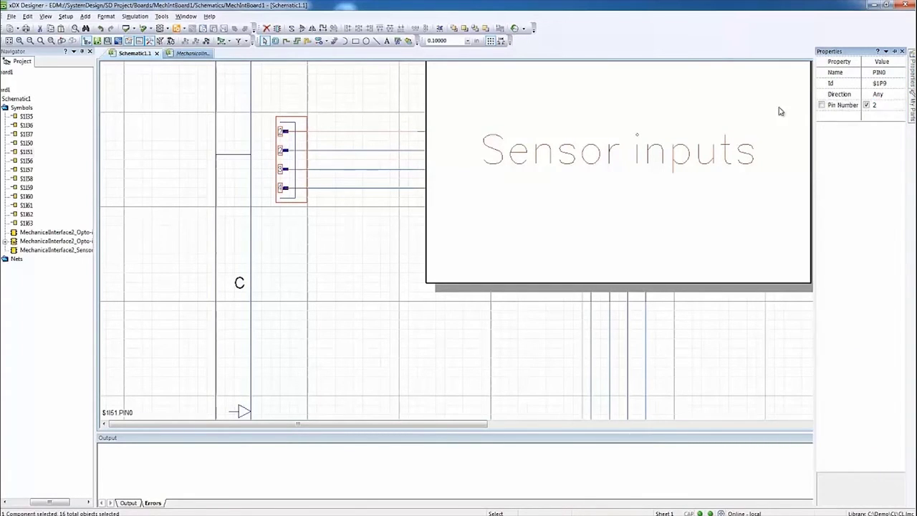
left_click(302, 153)
left_click(888, 108)
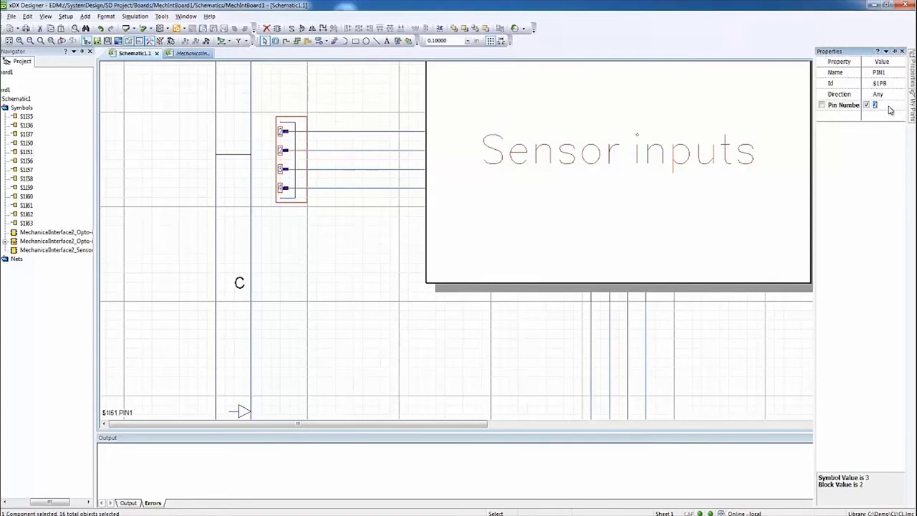
type("1")
key("Return")
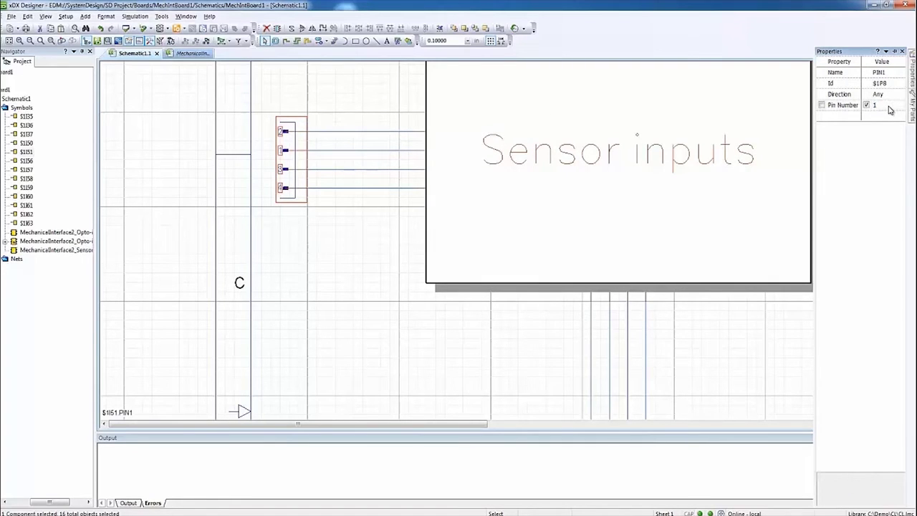
Step: Send the pin swap to xSD Systems Design with File > Back Annotation
left_click(319, 287)
scroll(286, 158, "up", 3)
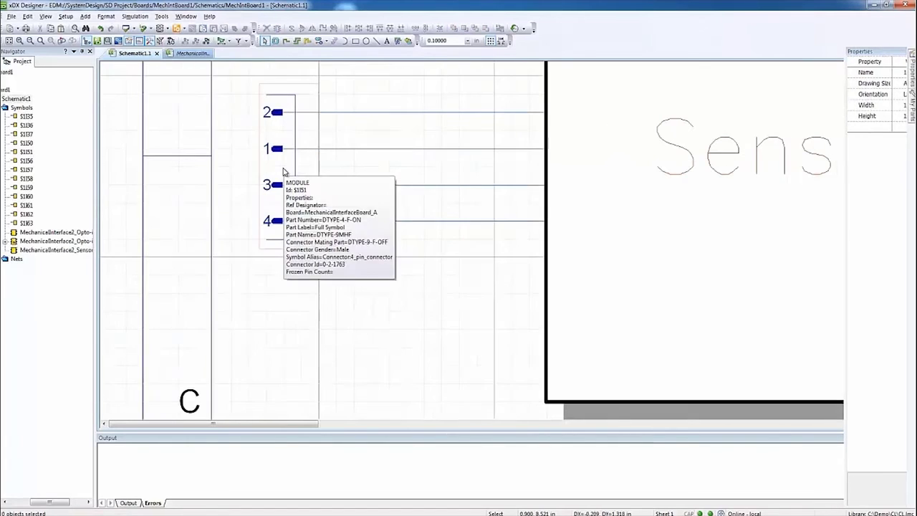
left_click(283, 172)
left_click(373, 274)
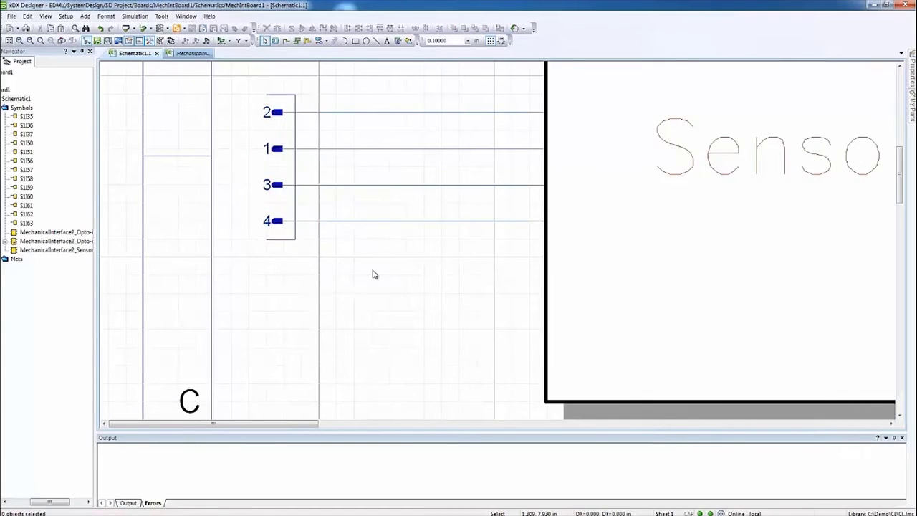
left_click(12, 16)
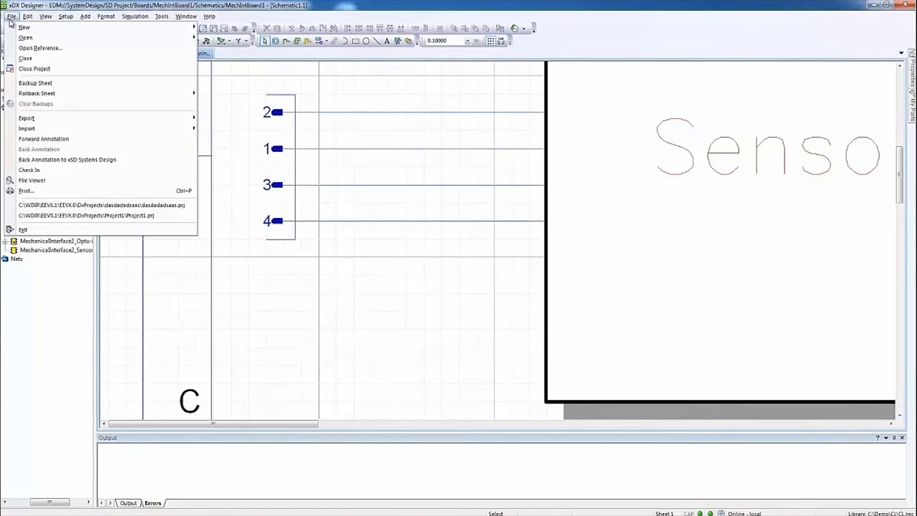
left_click(51, 159)
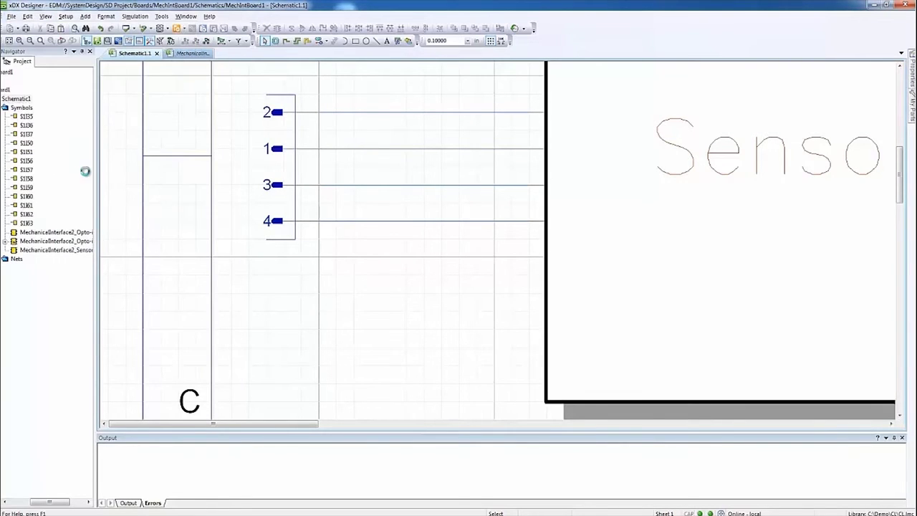
left_click(127, 15)
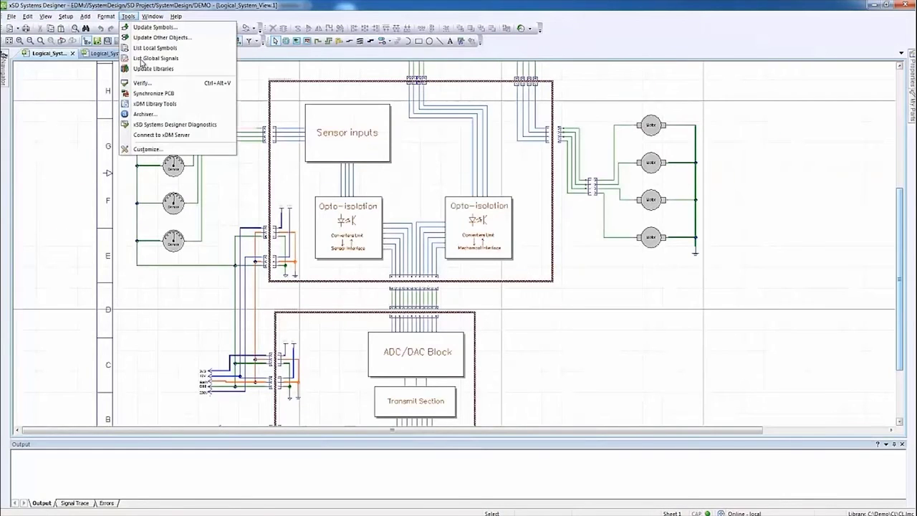
Step: Run Synchronize PCB and execute the Update Connector task changing pins 1→2 and 2→1
left_click(153, 93)
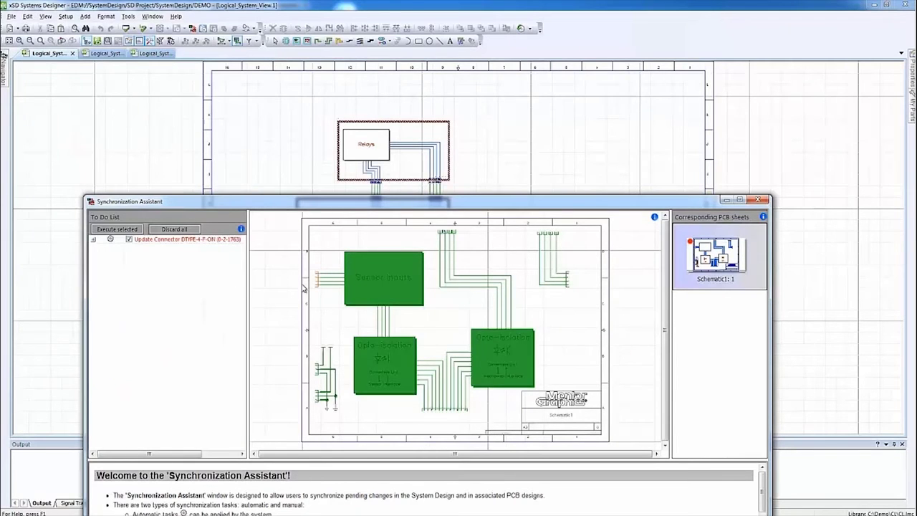
scroll(304, 288, "up", 2)
left_click(162, 241)
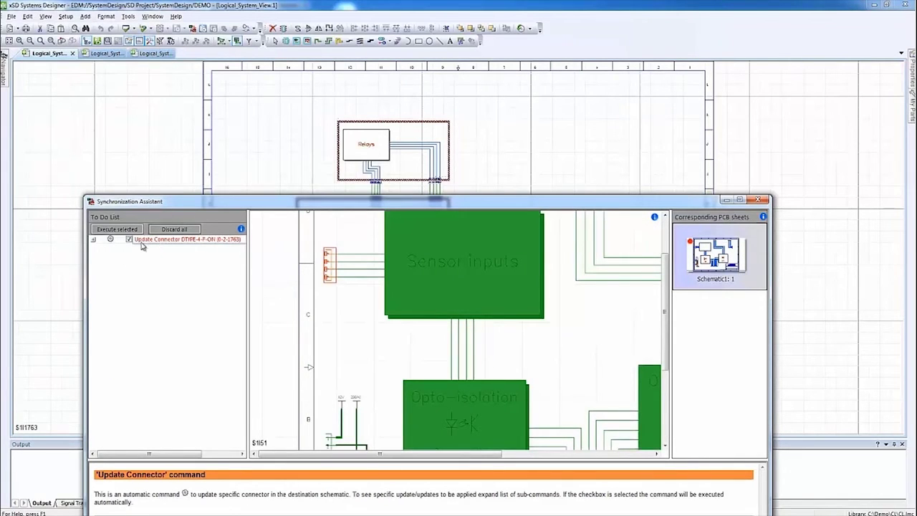
left_click(92, 239)
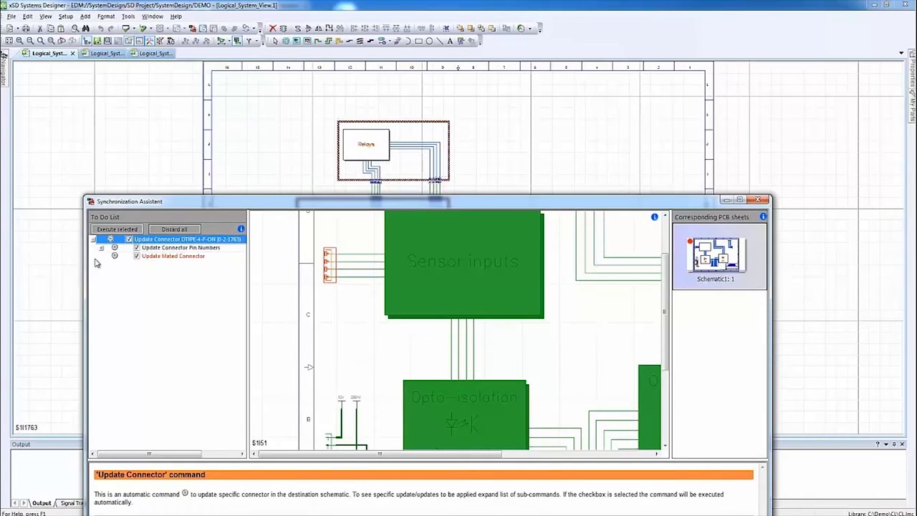
left_click(101, 247)
left_click(159, 258)
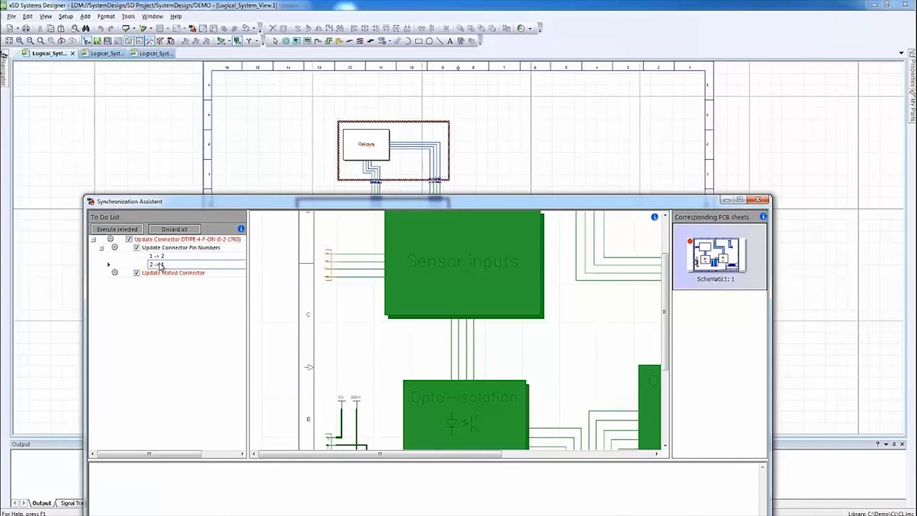
left_click_drag(277, 202, 303, 279)
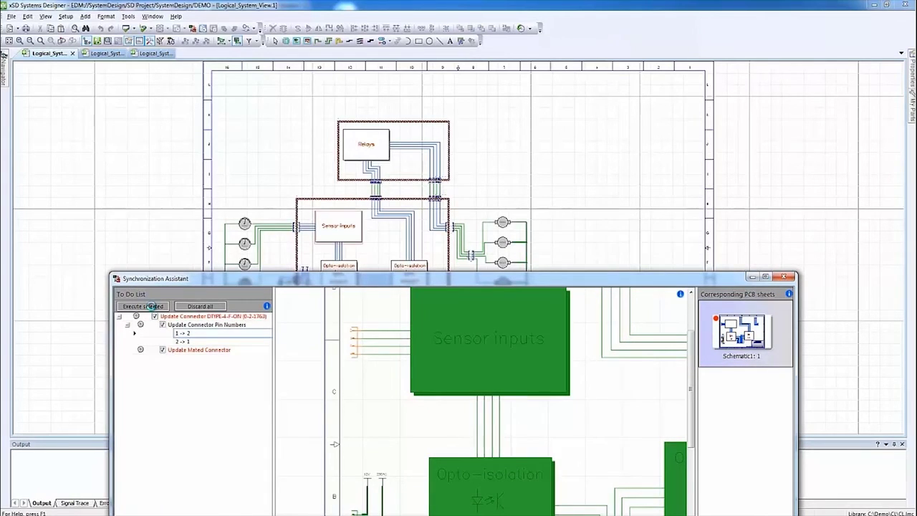
left_click(151, 306)
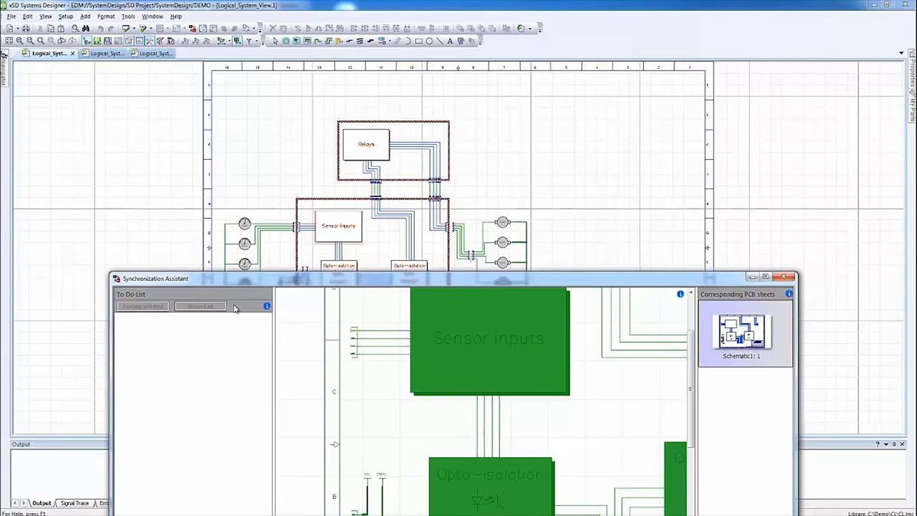